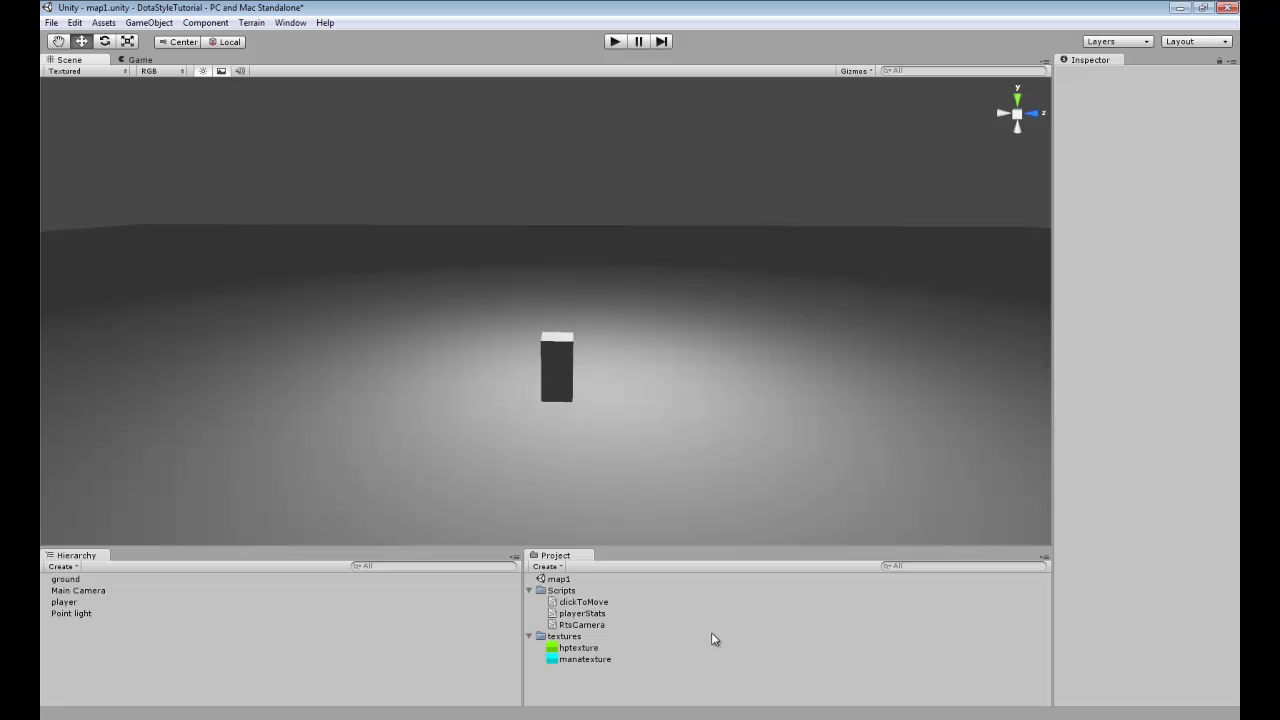
Preview the green hptexture and cyan manatexture in the Inspector, ending on manatexture.
click(594, 648)
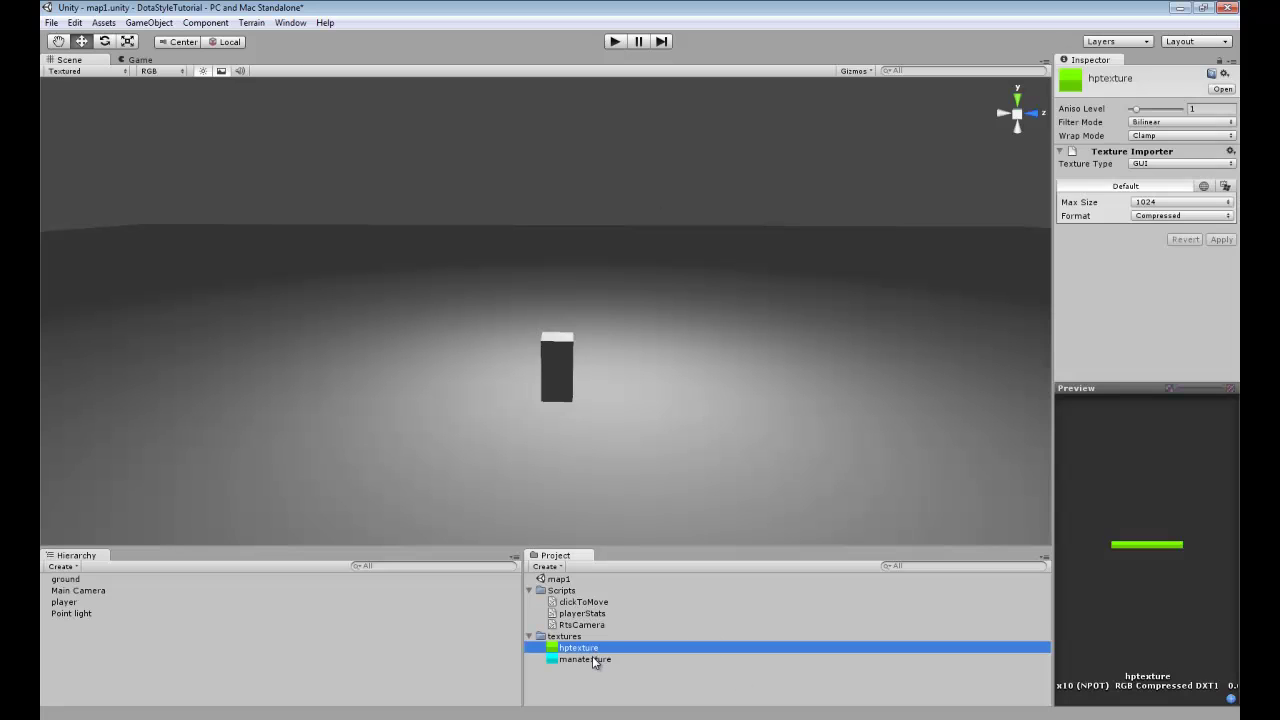
click(592, 658)
click(590, 648)
click(578, 660)
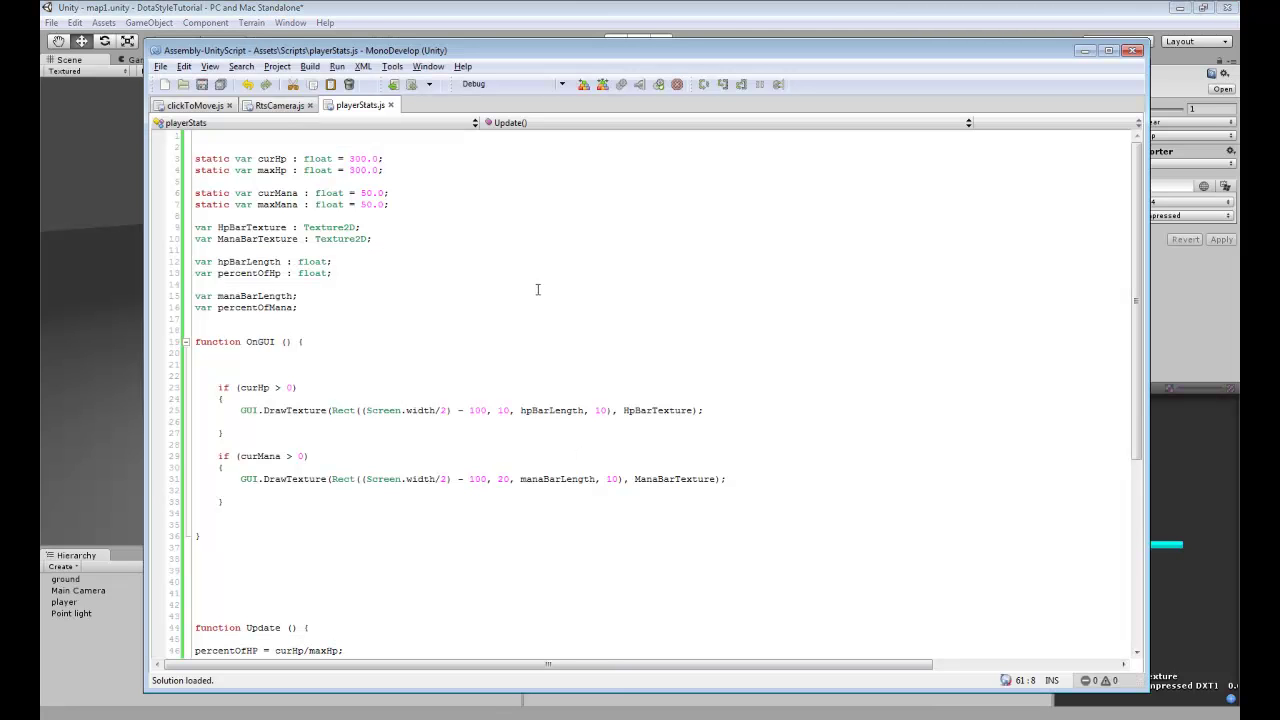
Review playerStats.js variables, highlighting the 300.0 value and the HpBarTexture/ManaBarTexture declarations.
click(433, 177)
drag(368, 158, 379, 158)
click(387, 170)
drag(268, 227, 374, 240)
click(376, 241)
scroll(237, 266, down, 2)
scroll(237, 266, up, 2)
scroll(464, 203, down, 2)
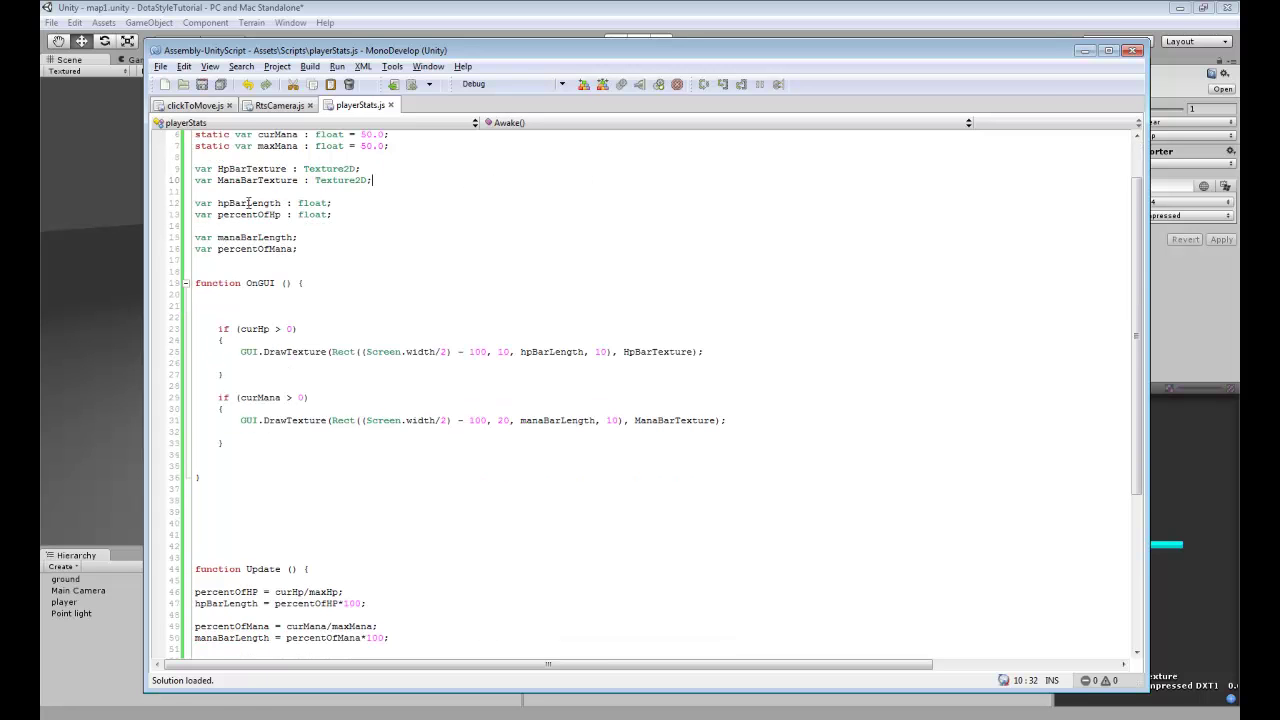
Declare manaBarLength and percentOfMana with the ': float' type.
click(291, 237)
text(: )
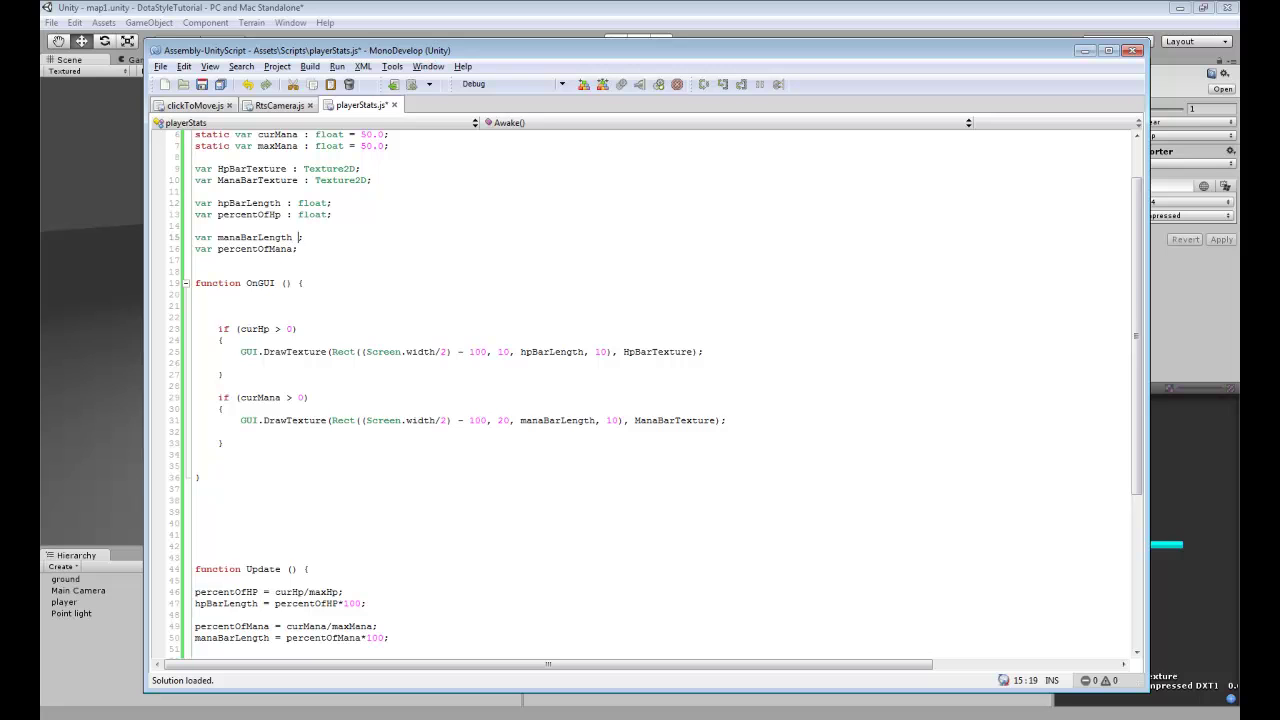
text(float;)
click(298, 248)
text(:)
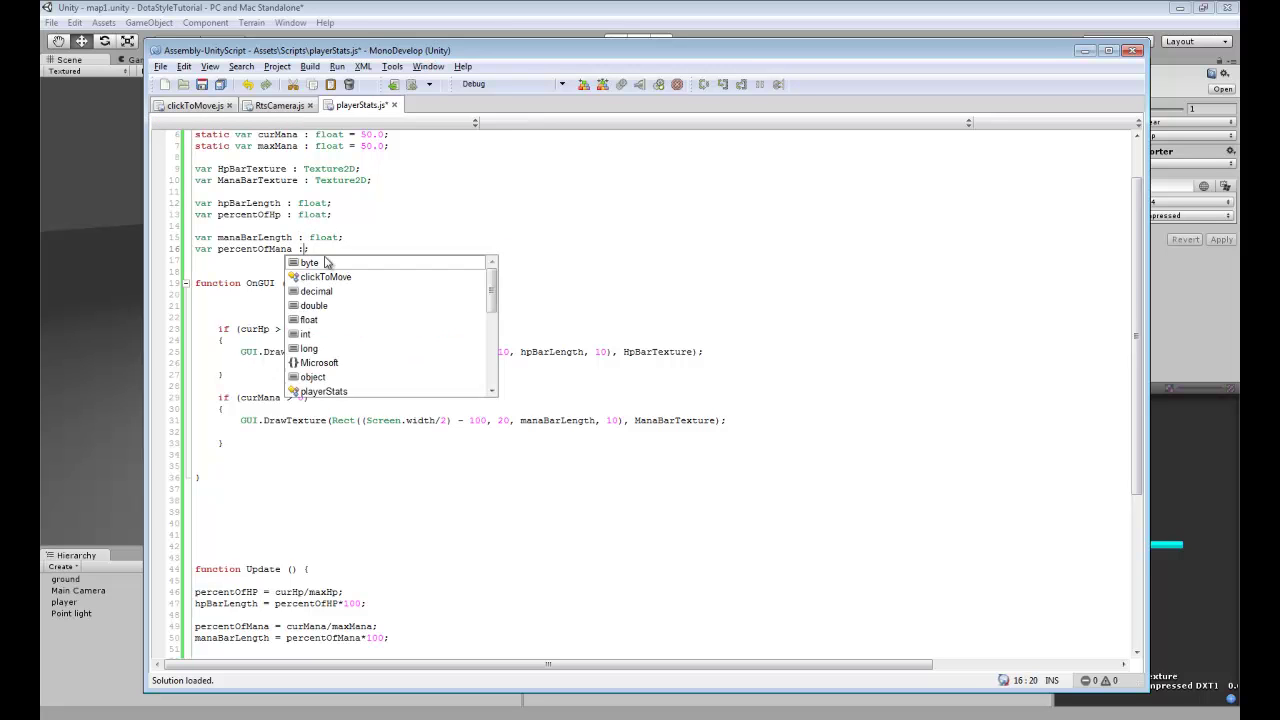
text(float)
key(BackSpace)
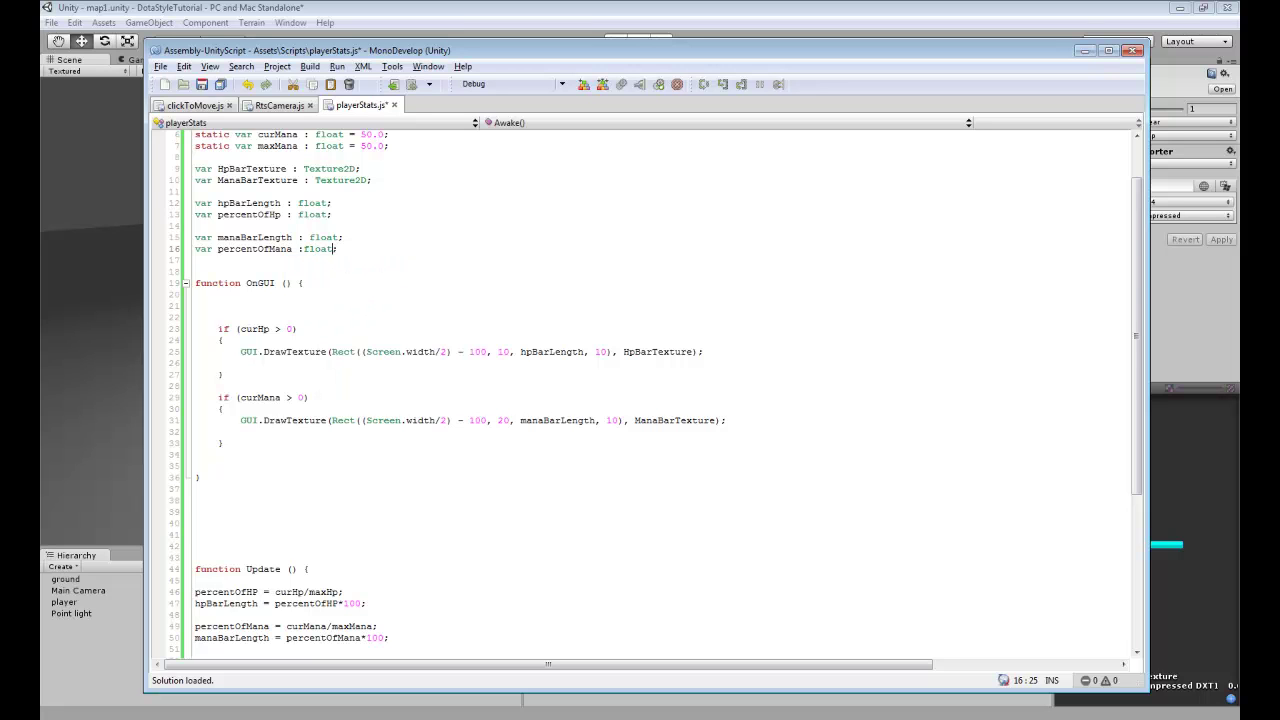
Save the playerStats script via File > Save and scroll down the code.
click(162, 67)
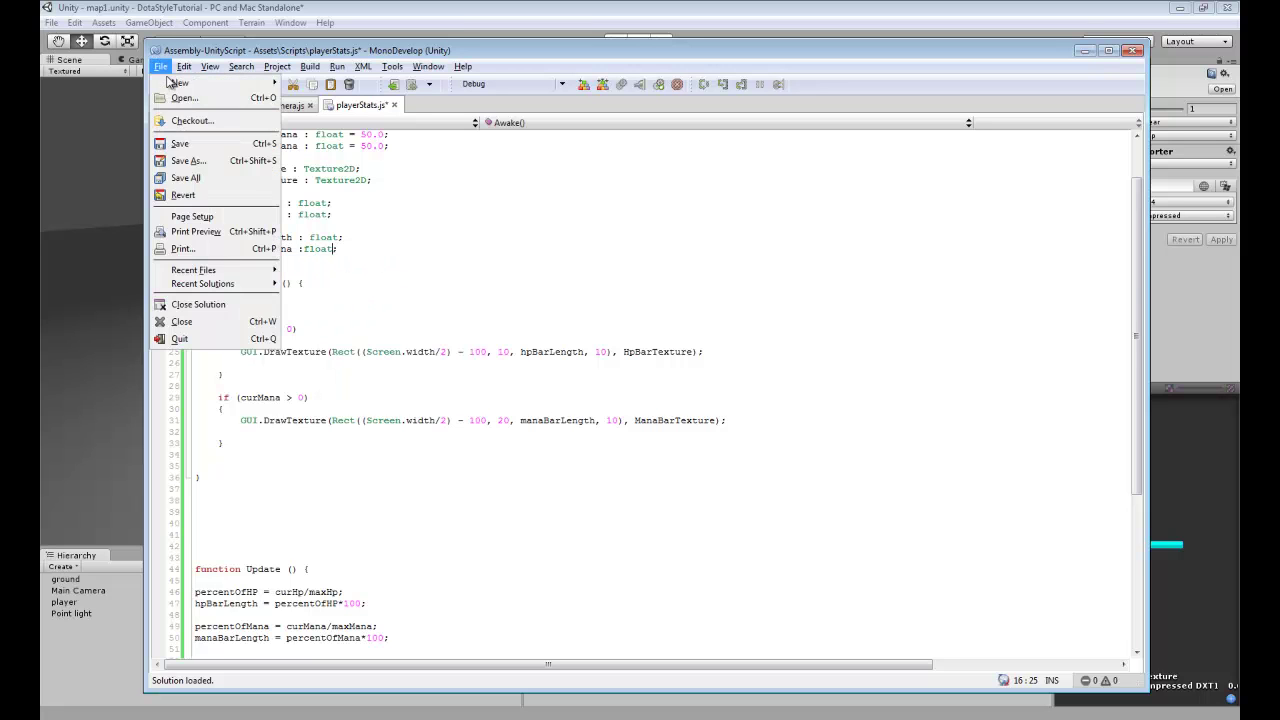
click(187, 145)
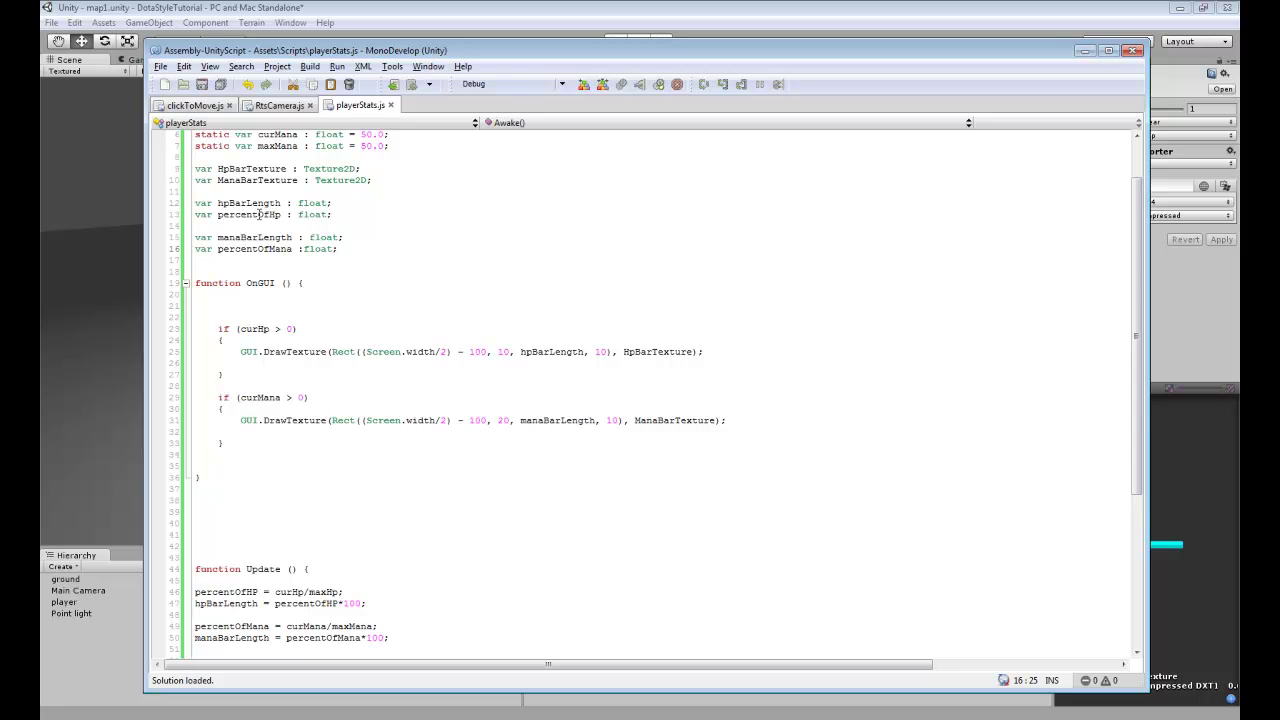
scroll(350, 250, down, 2)
scroll(340, 251, down, 2)
scroll(335, 251, down, 4)
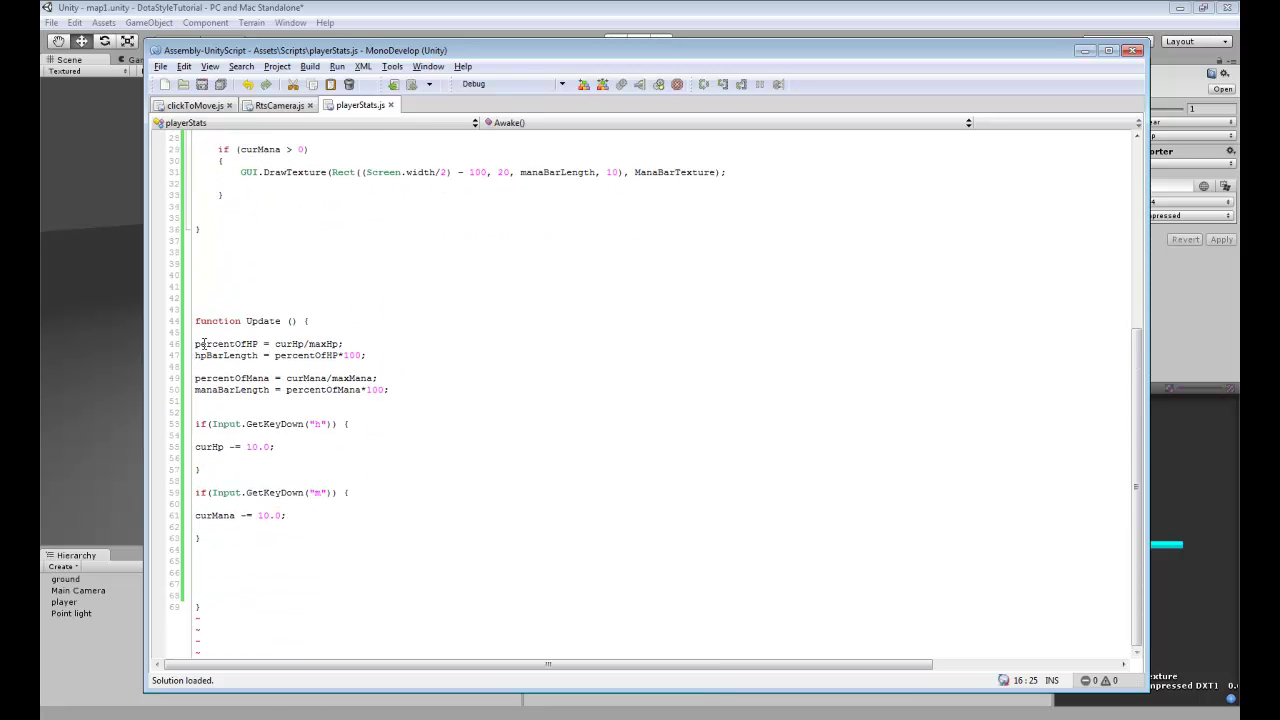
drag(206, 343, 344, 343)
click(269, 343)
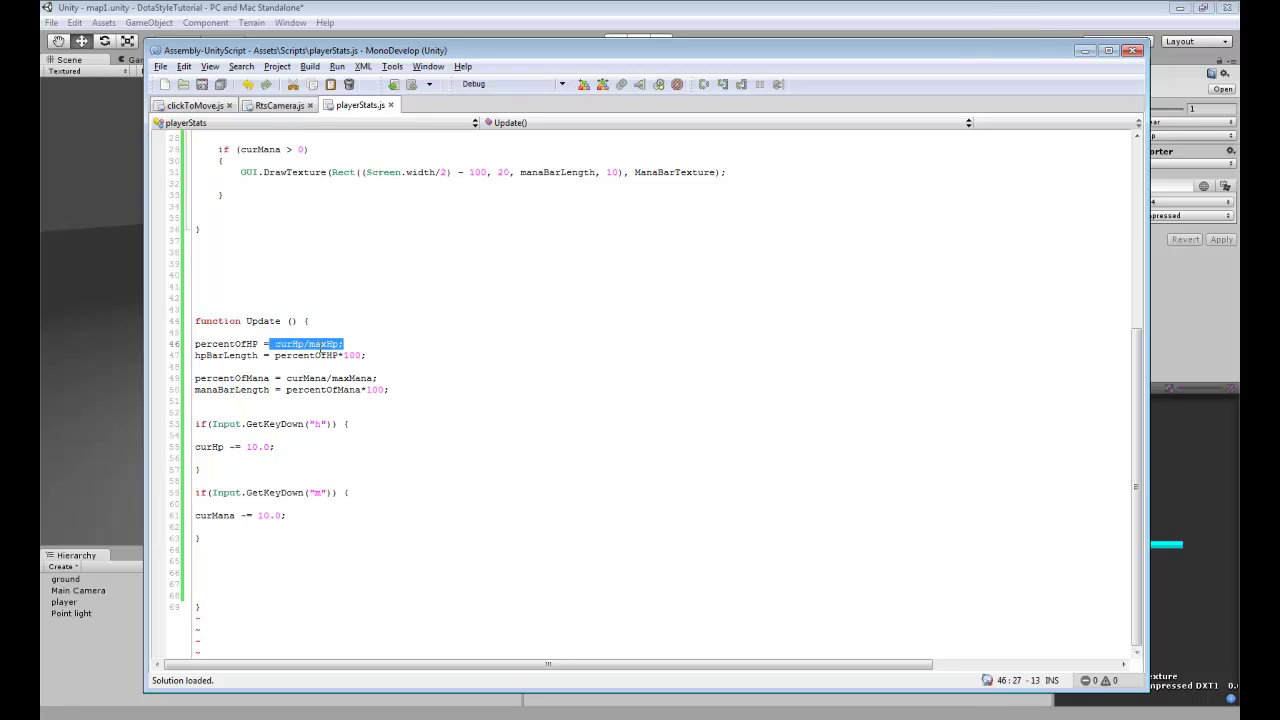
click(350, 343)
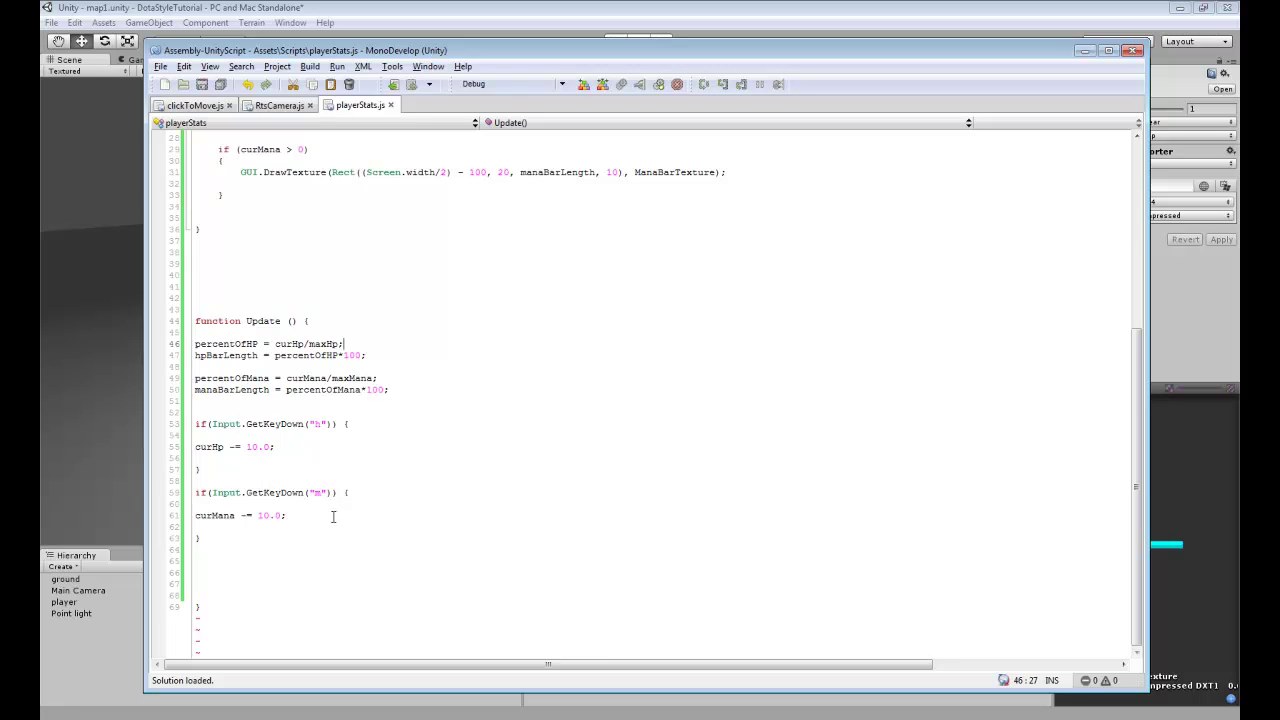
scroll(333, 516, up, 4)
scroll(333, 516, up, 4)
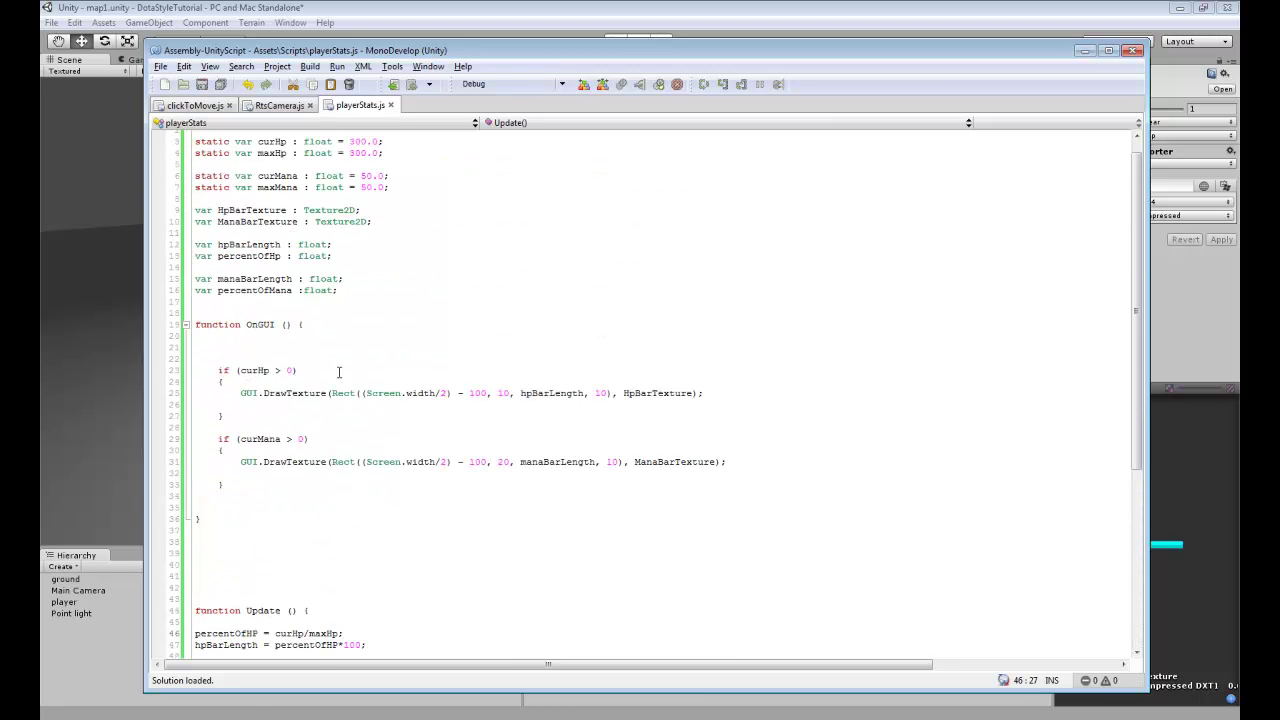
Walk through the HP bar draw call, highlighting hpBarLength, height 10 and HpBarTexture.
scroll(306, 359, down, 2)
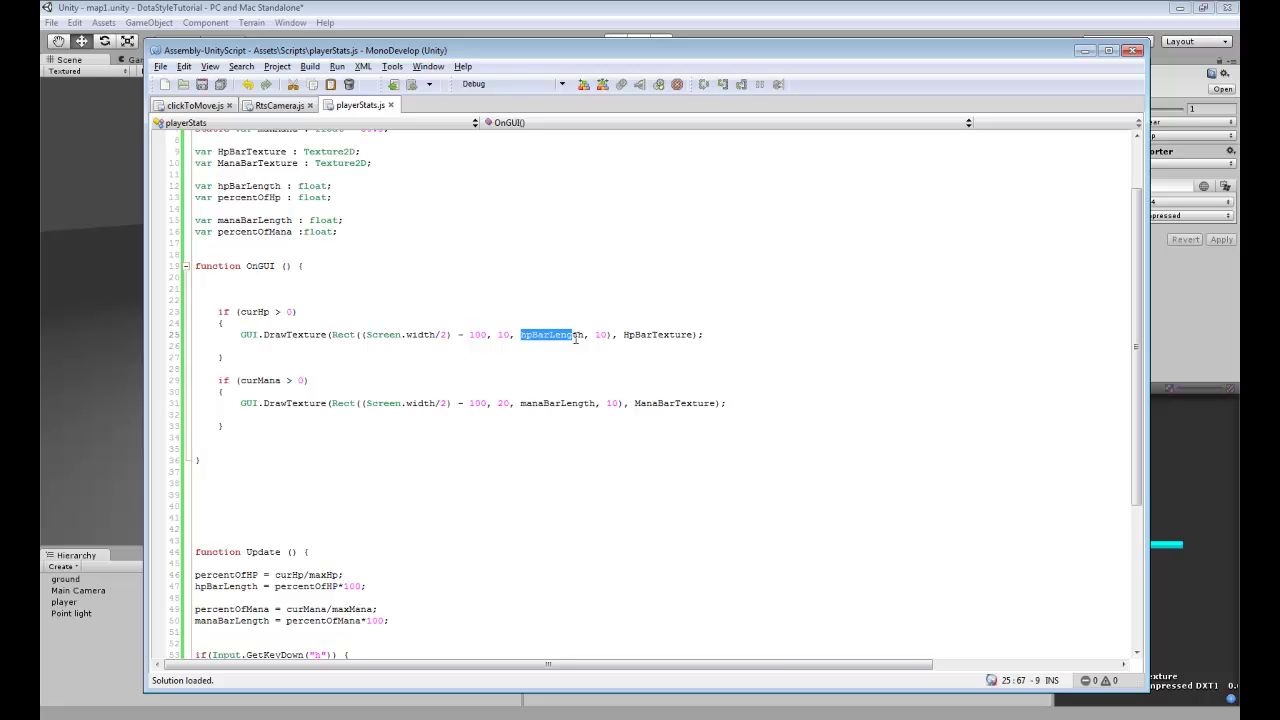
drag(521, 337, 585, 337)
scroll(569, 335, down, 2)
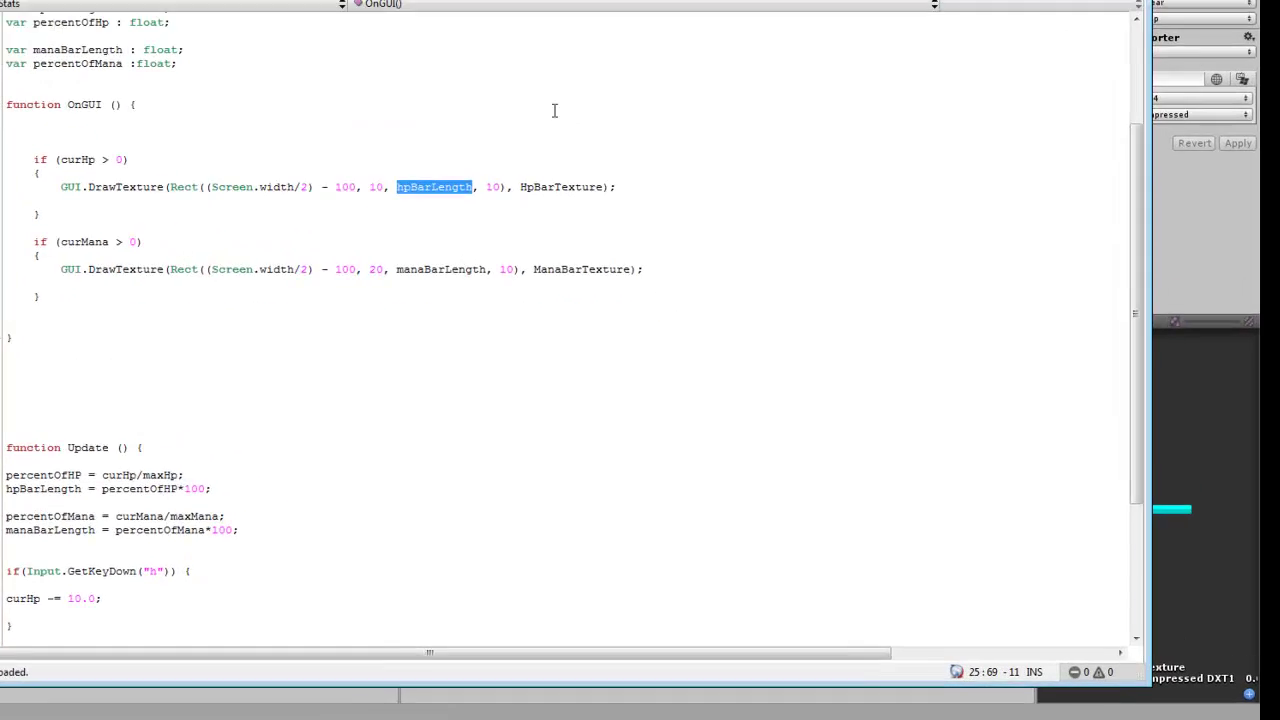
click(600, 277)
double_click(373, 97)
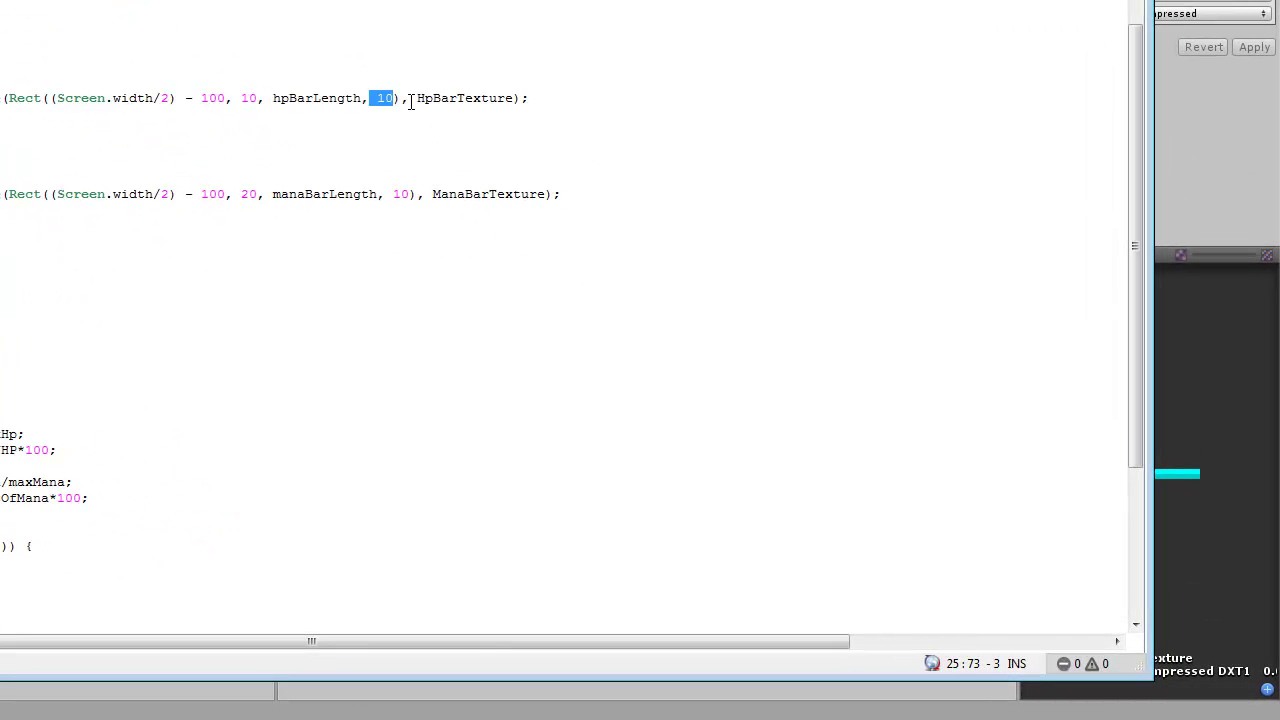
click(390, 95)
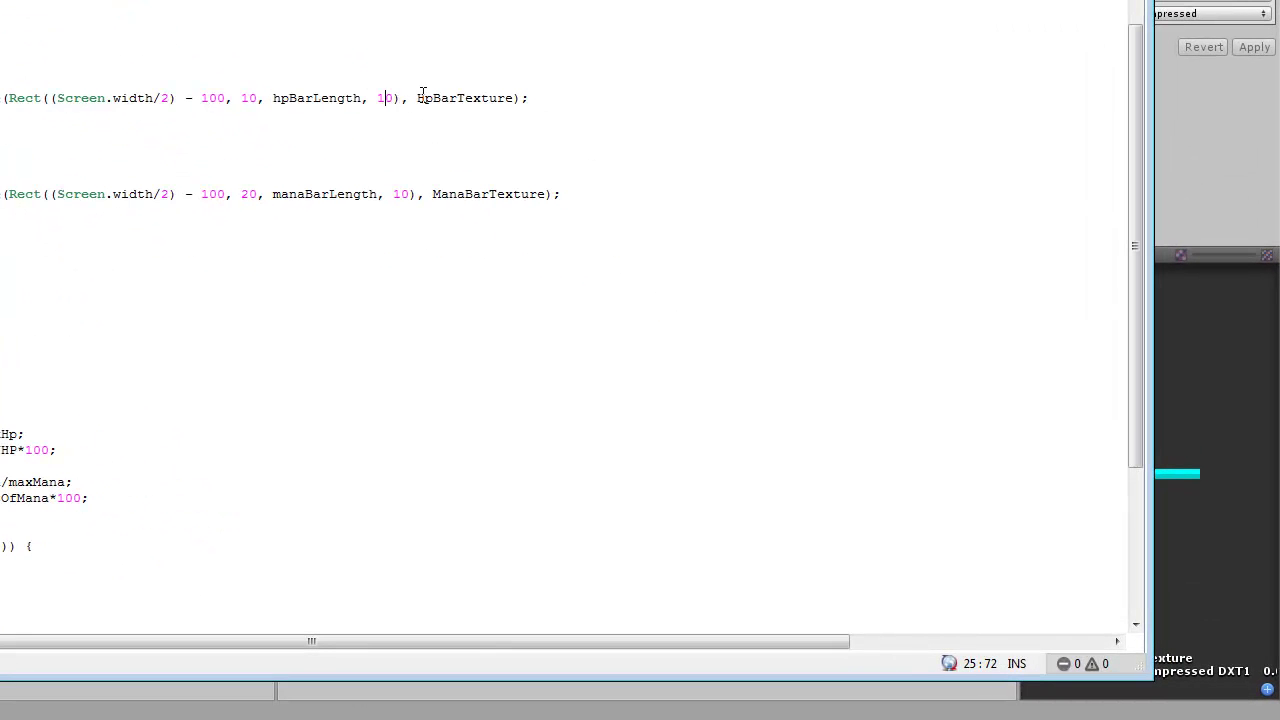
drag(416, 97, 513, 104)
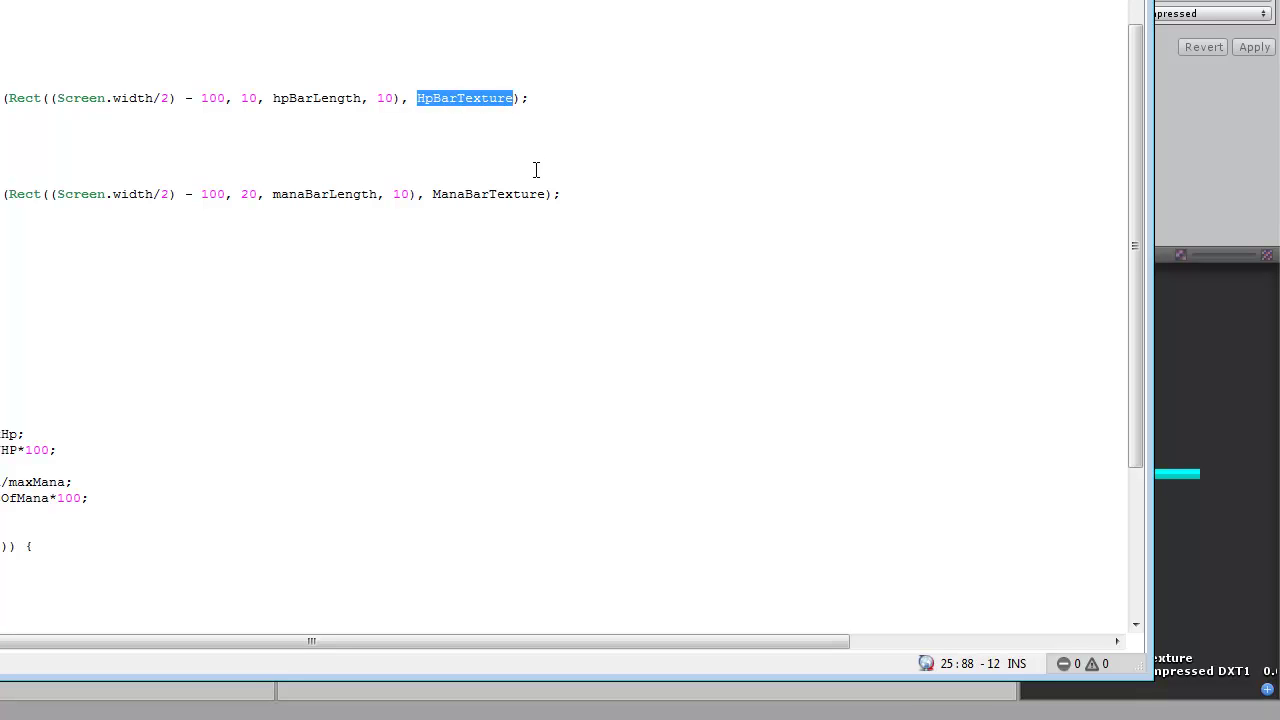
click(465, 194)
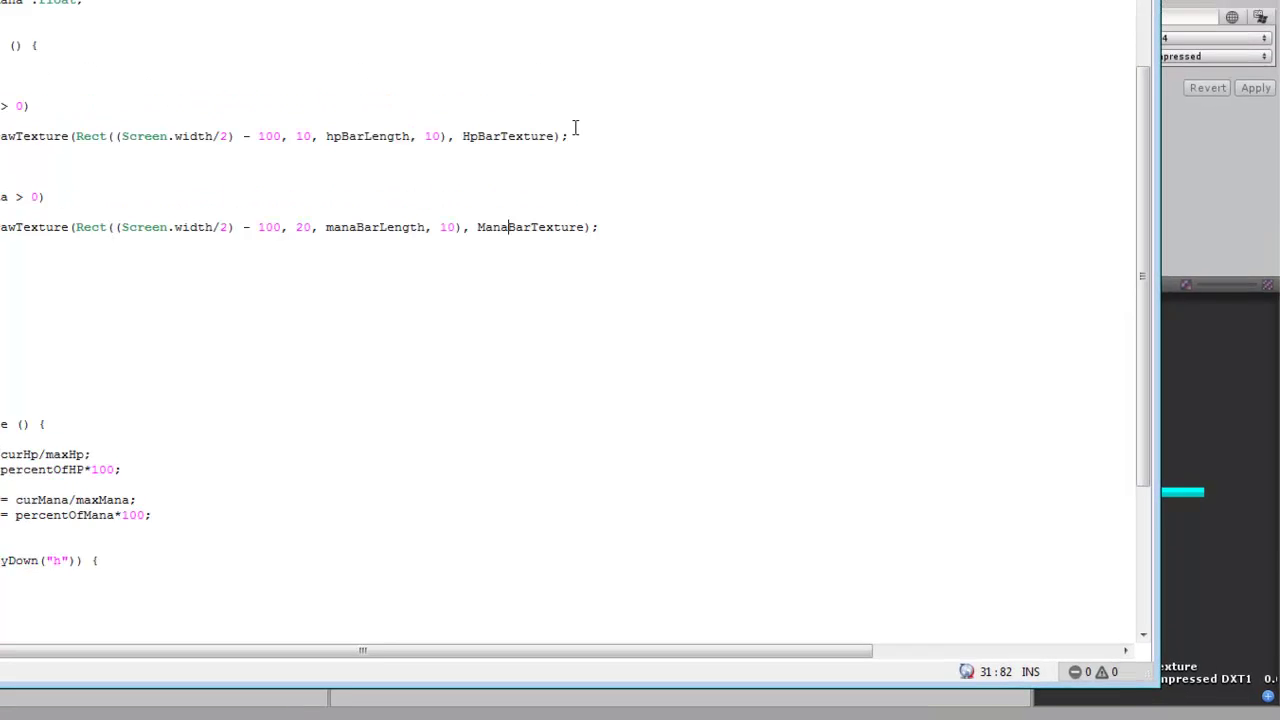
scroll(720, 263, down, 3)
scroll(720, 263, down, 2)
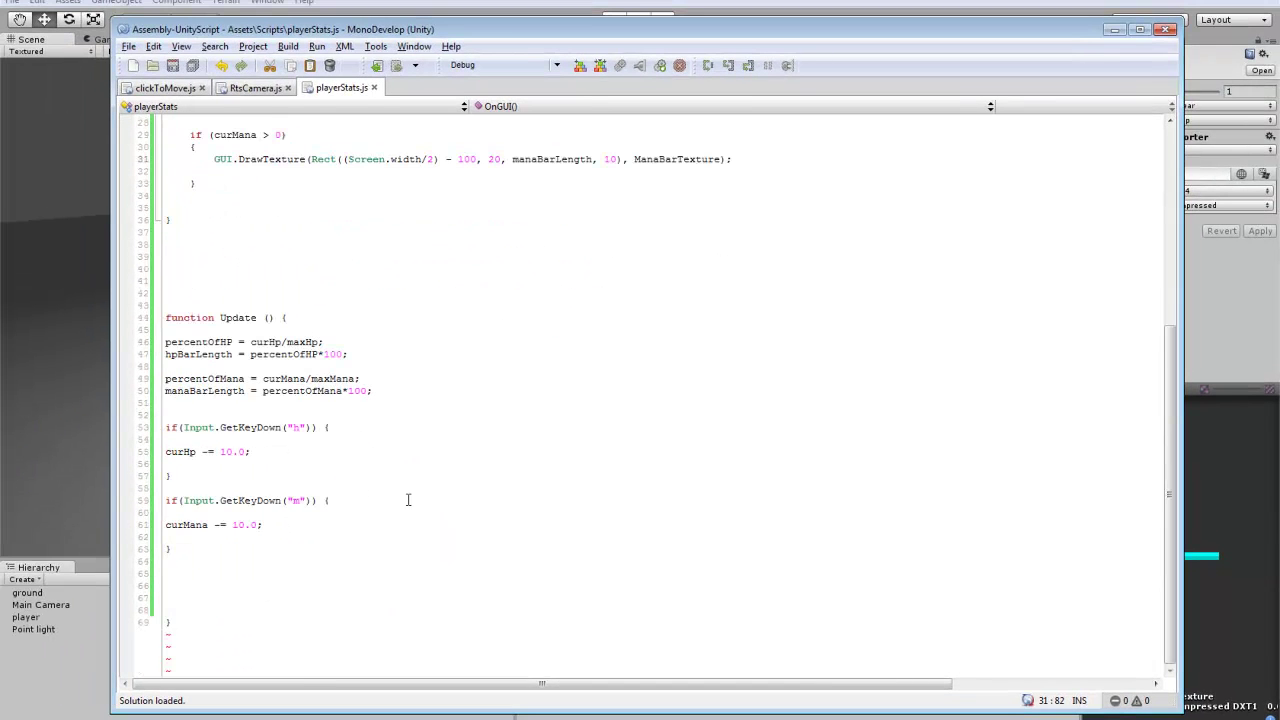
scroll(430, 490, up, 9)
Back in Unity, check the player's Player Stats textures and start Play mode.
click(1115, 32)
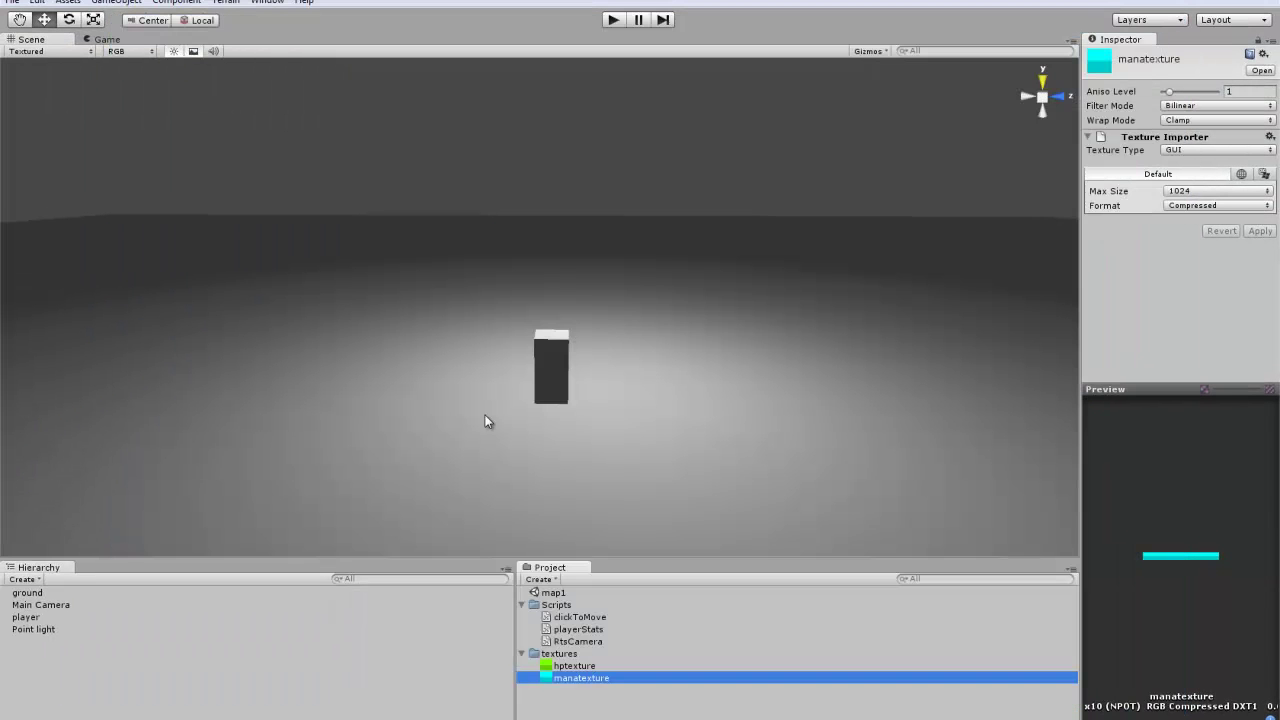
click(26, 617)
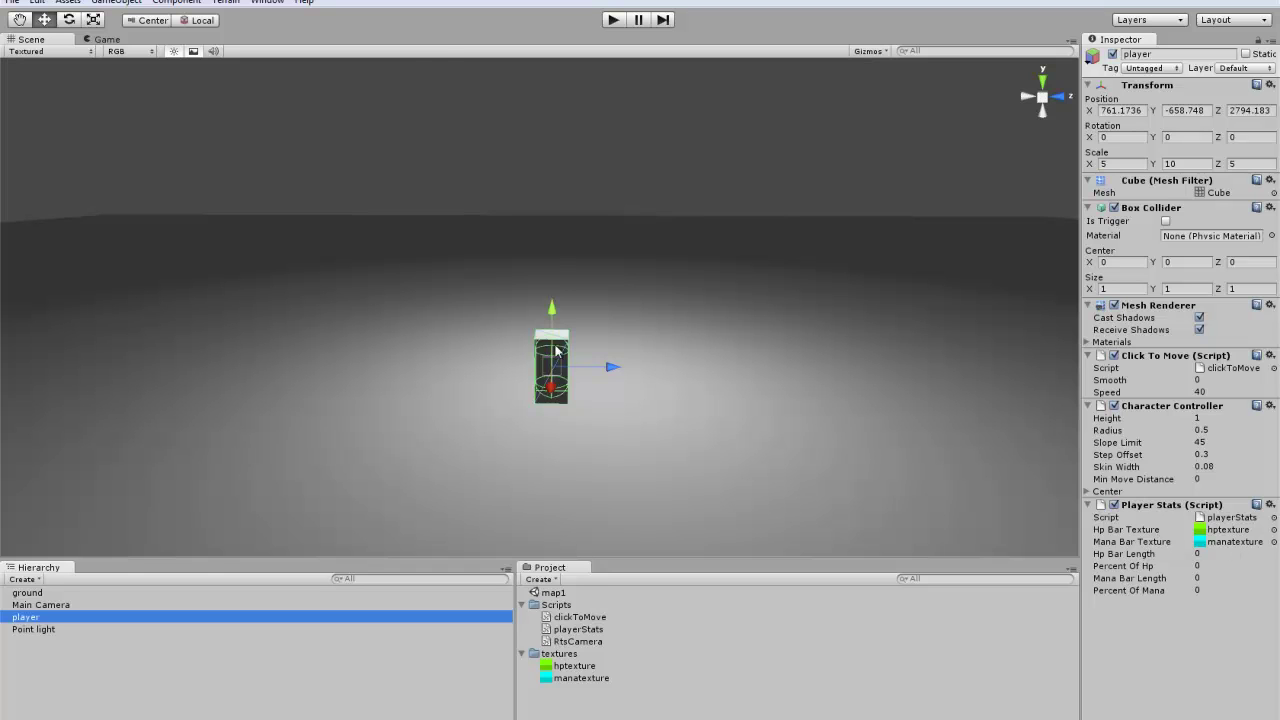
click(610, 21)
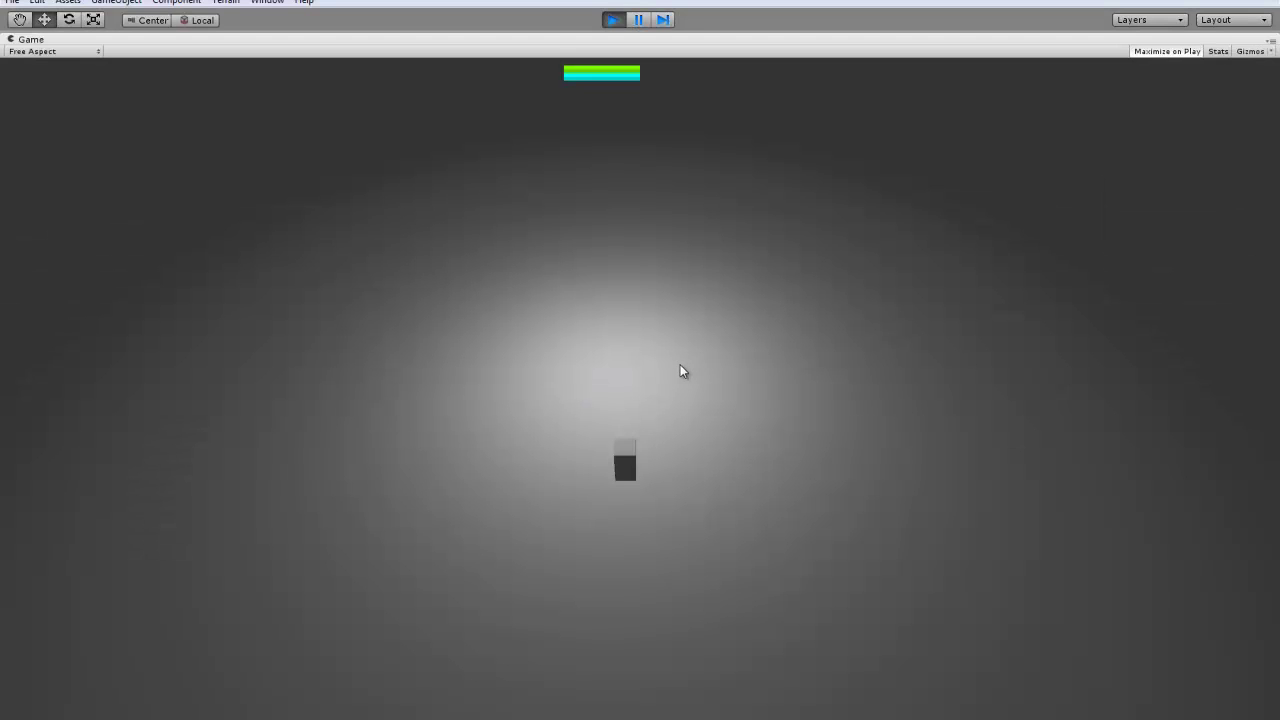
Send the cube to spots on the ground, then steer it with arrow keys.
click(680, 364)
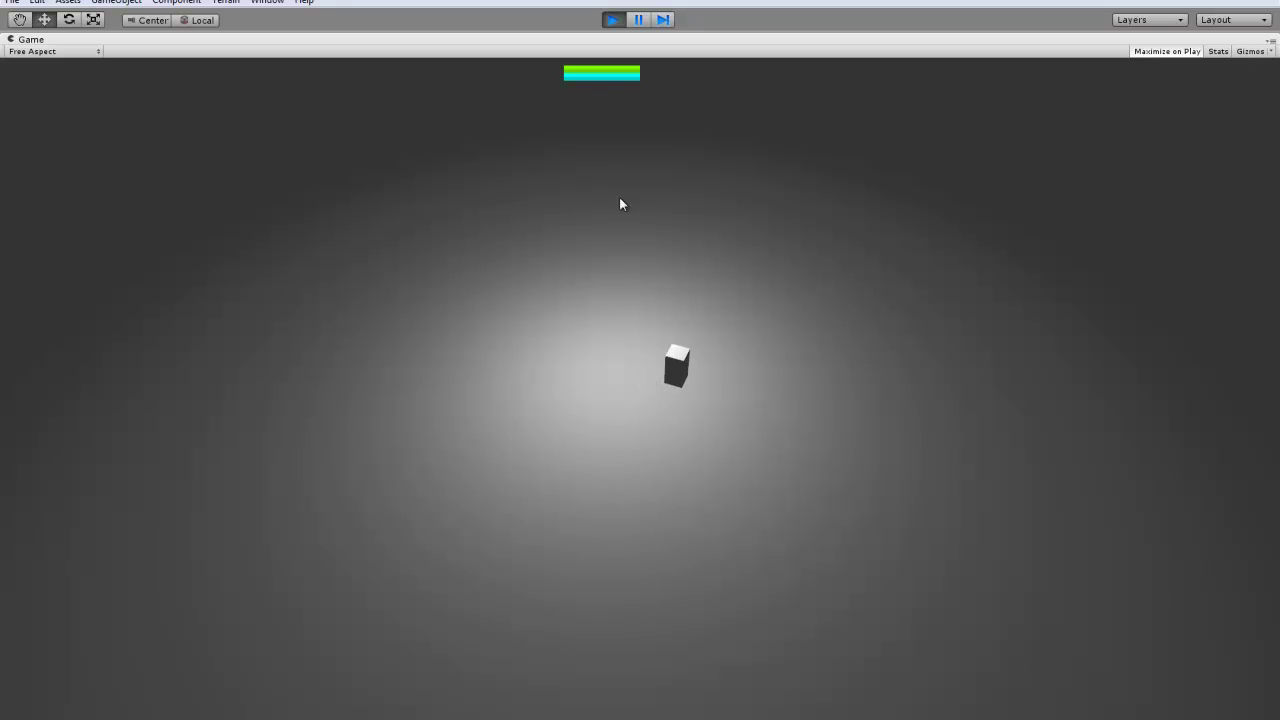
click(617, 712)
click(683, 489)
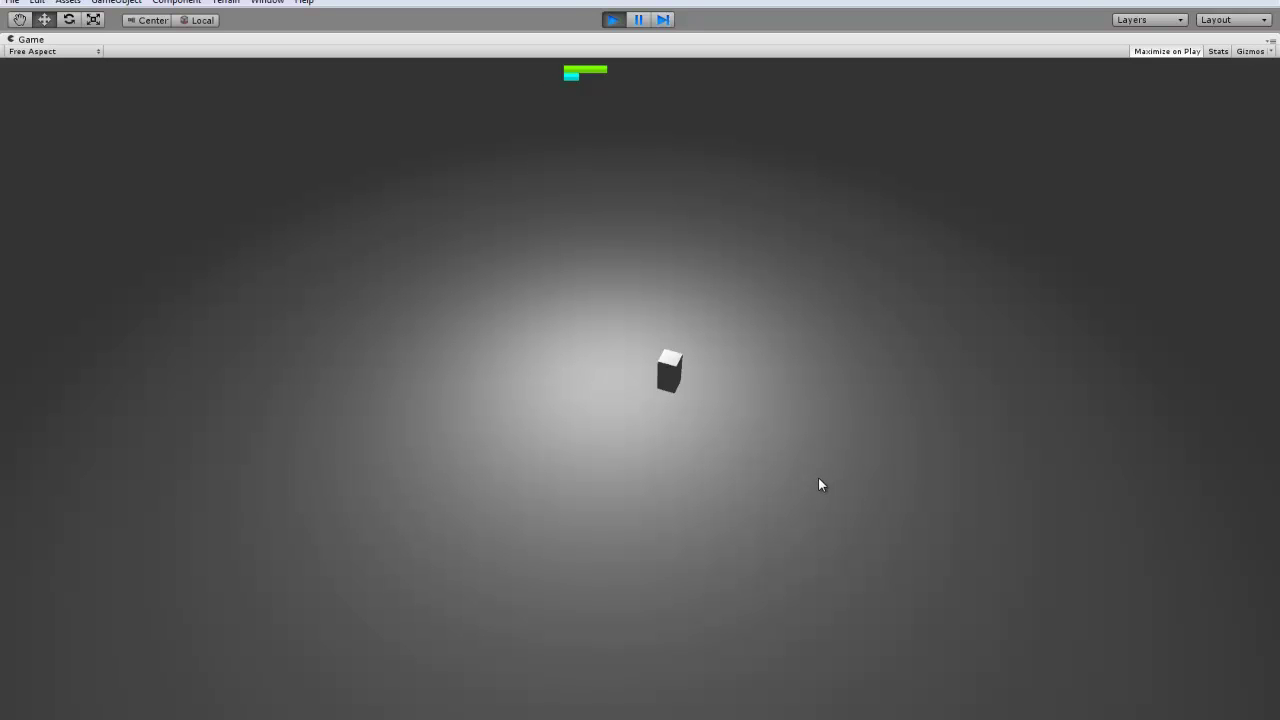
key(Up)
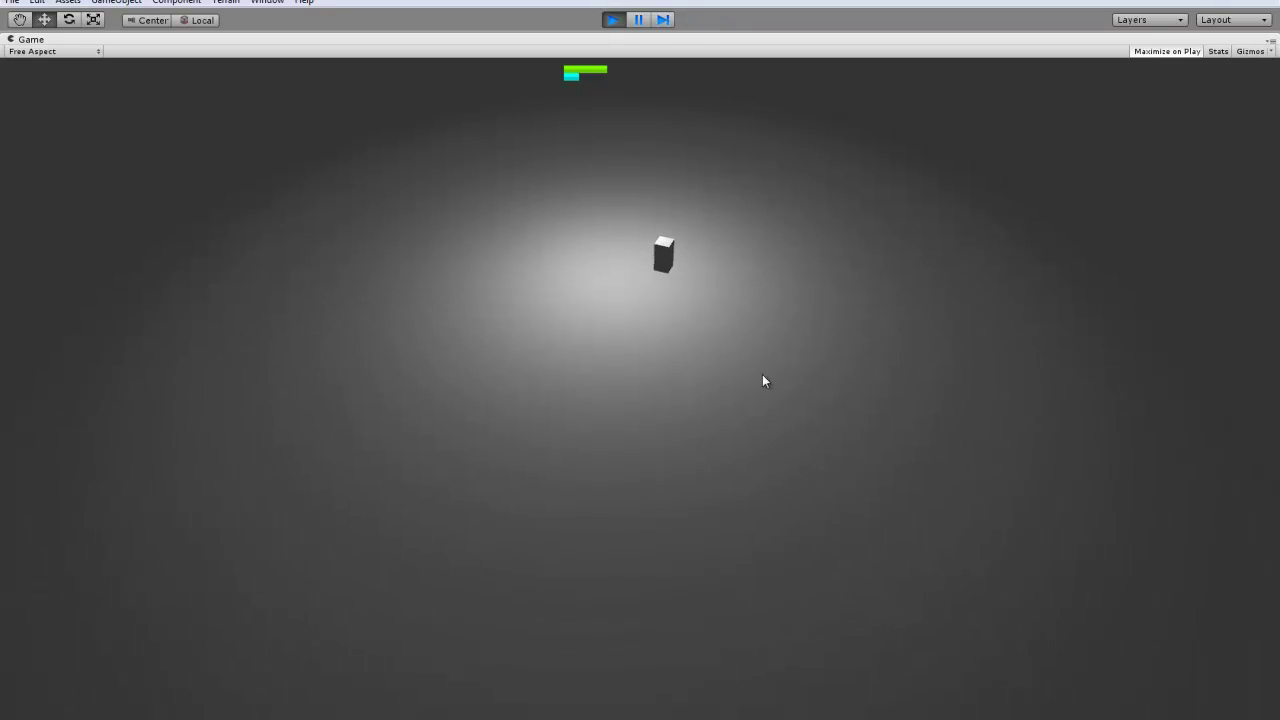
key(Down)
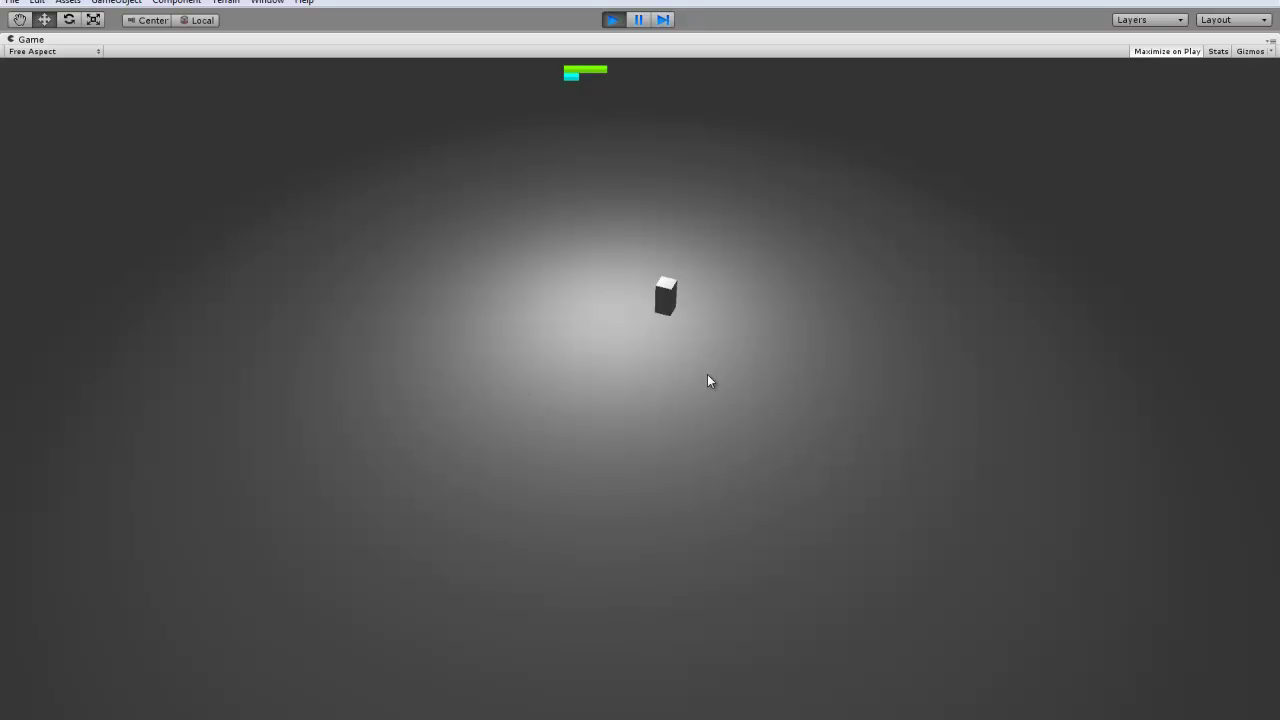
key(Right)
key(Left)
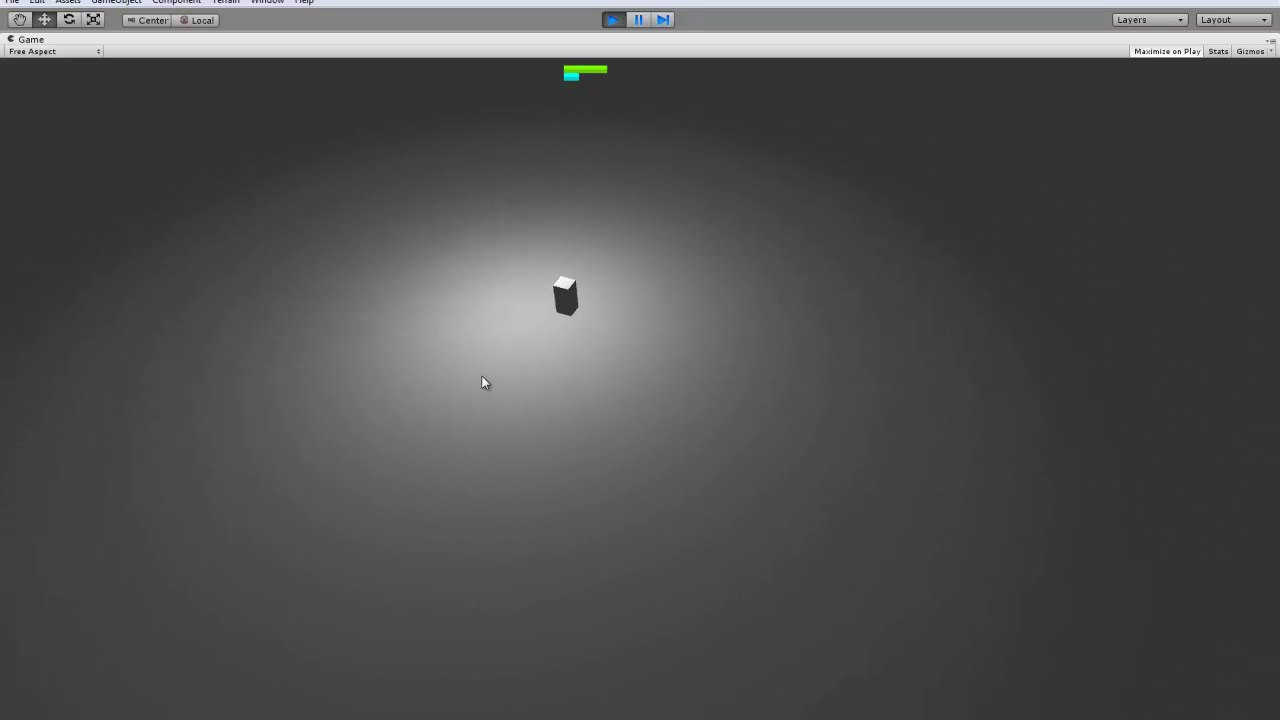
Keep driving the cube up, down, left and right around the lit ground.
key(Up)
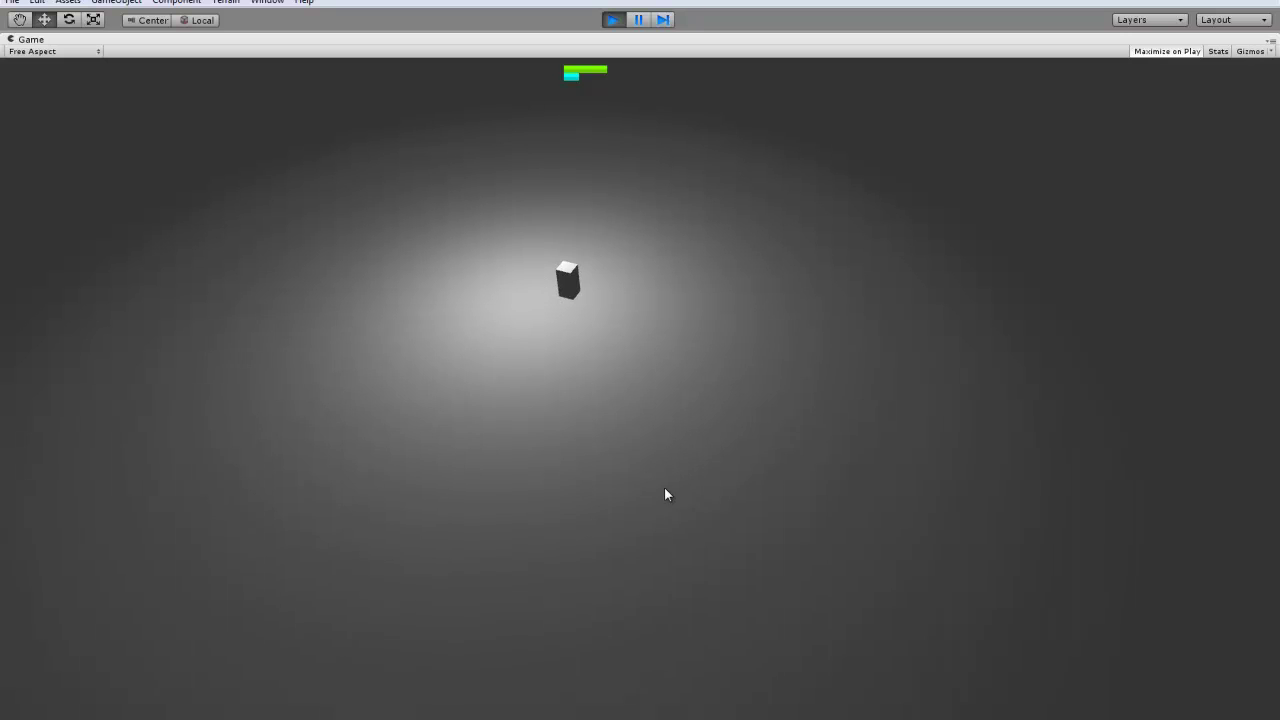
key(Down)
key(Up)
key(Down)
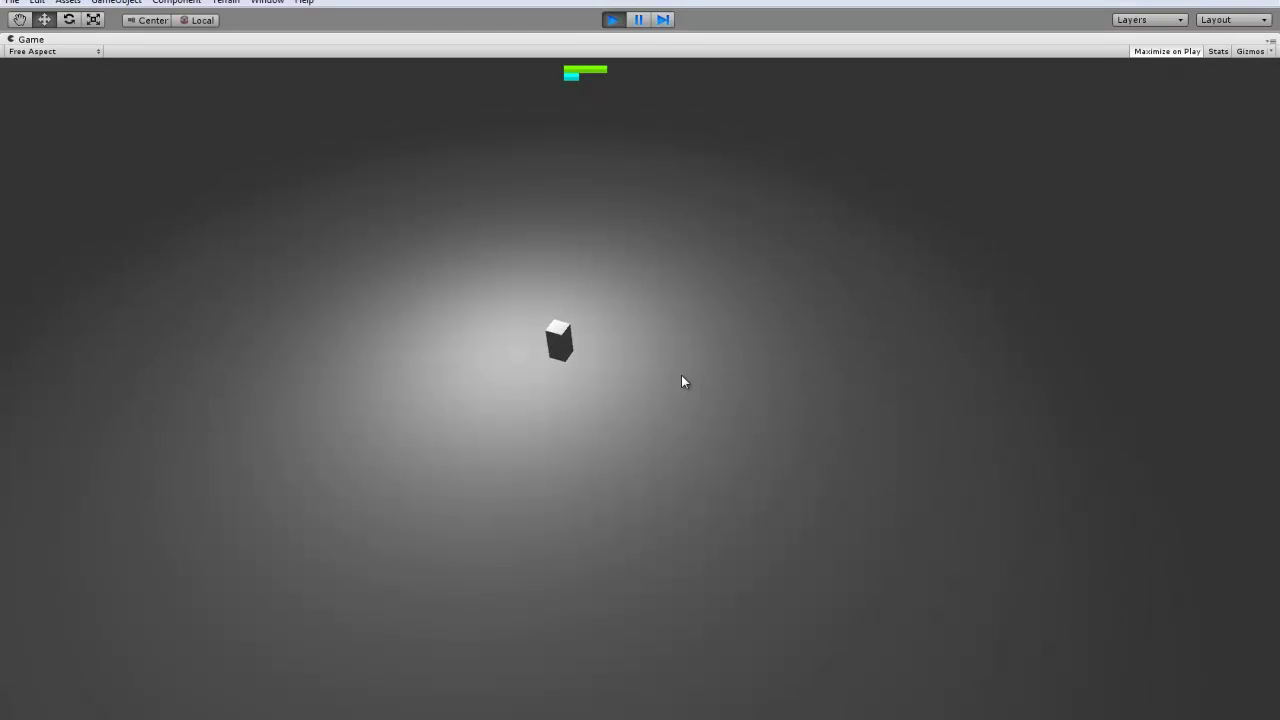
key(Right)
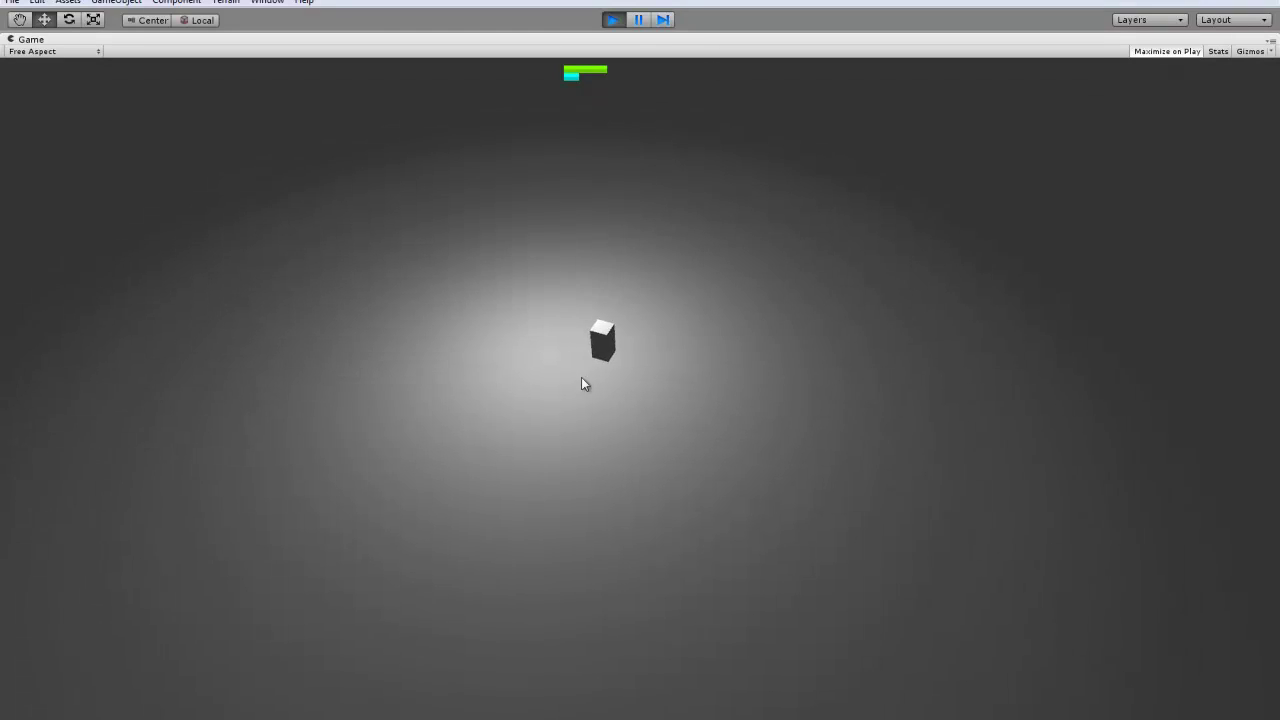
key(Left)
key(Down)
key(Right)
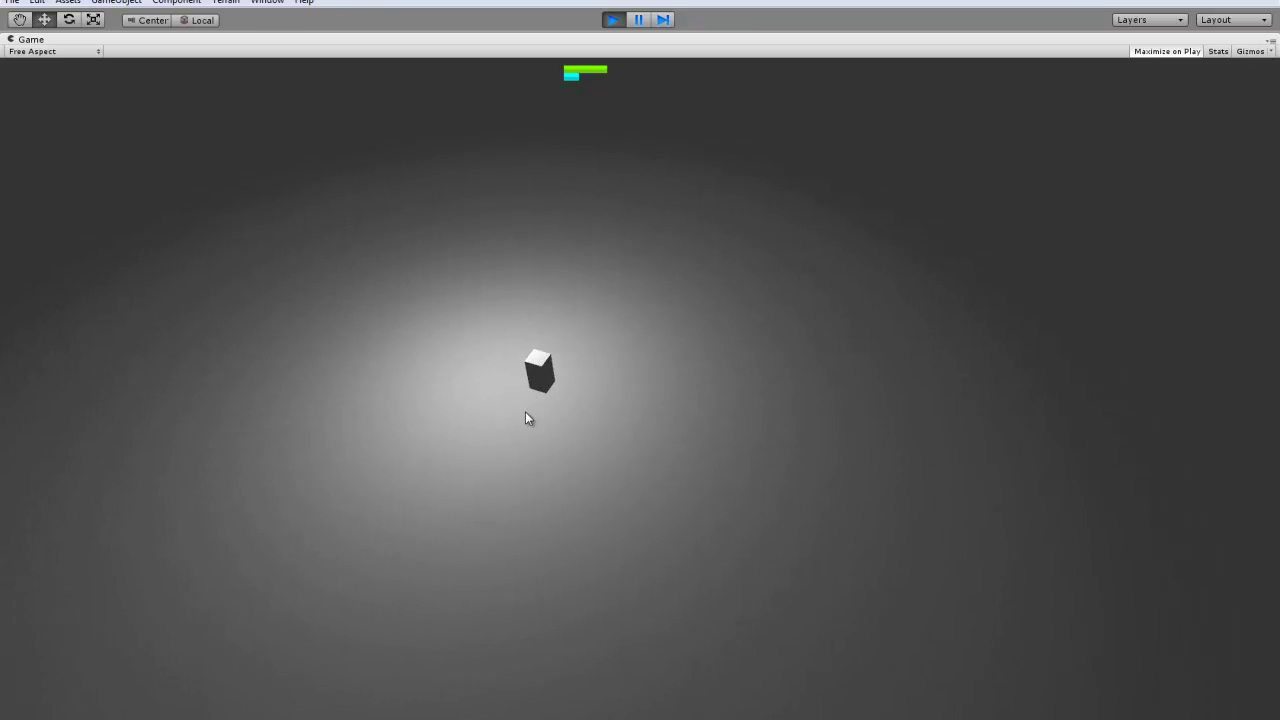
key(Right)
key(Left)
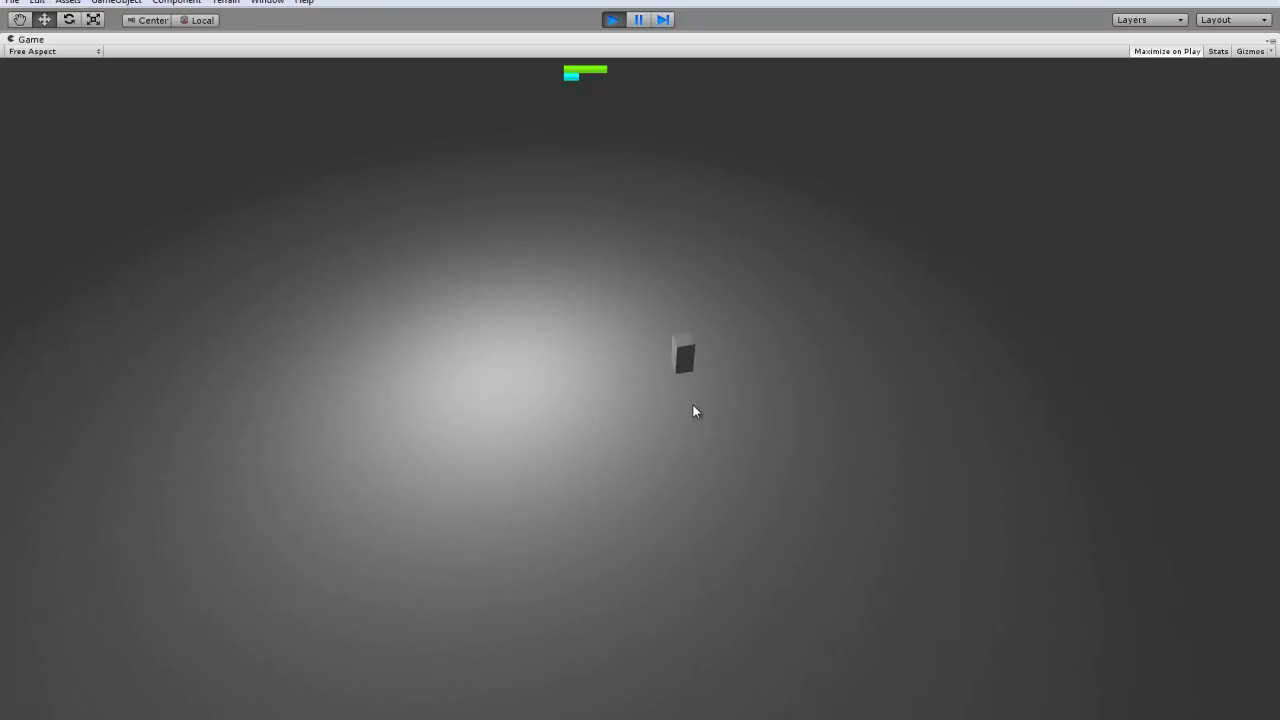
key(Down)
key(Up)
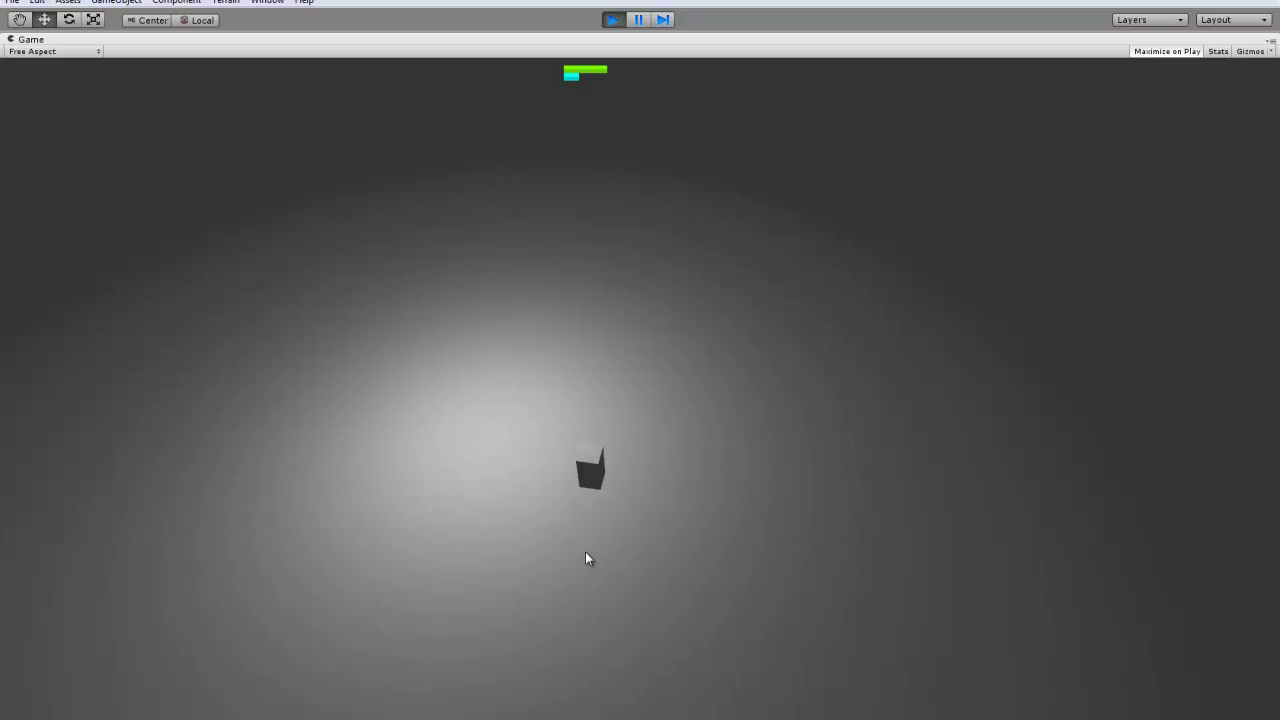